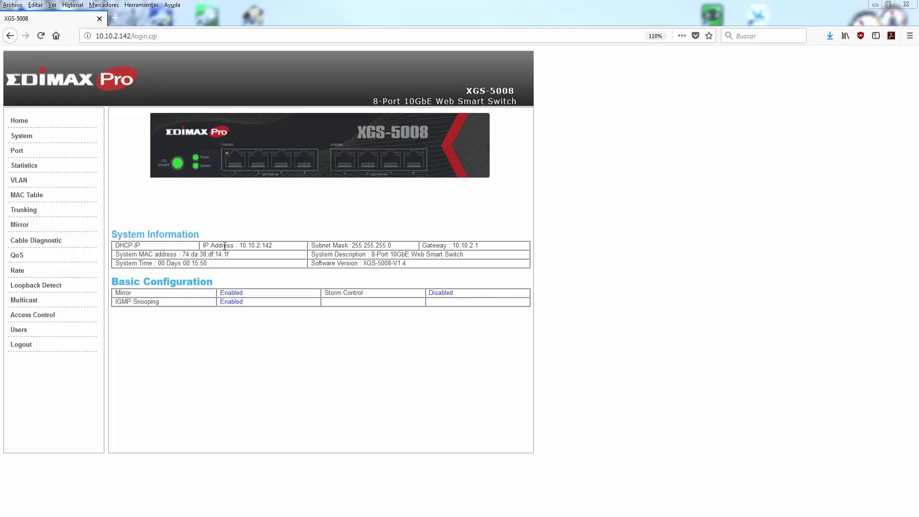
# Review the home page's IP address, gateway, MAC address, system time, description and software version, and look at the linked mirror settings
pyautogui.moveTo(239, 245); pyautogui.dragTo(279, 248)
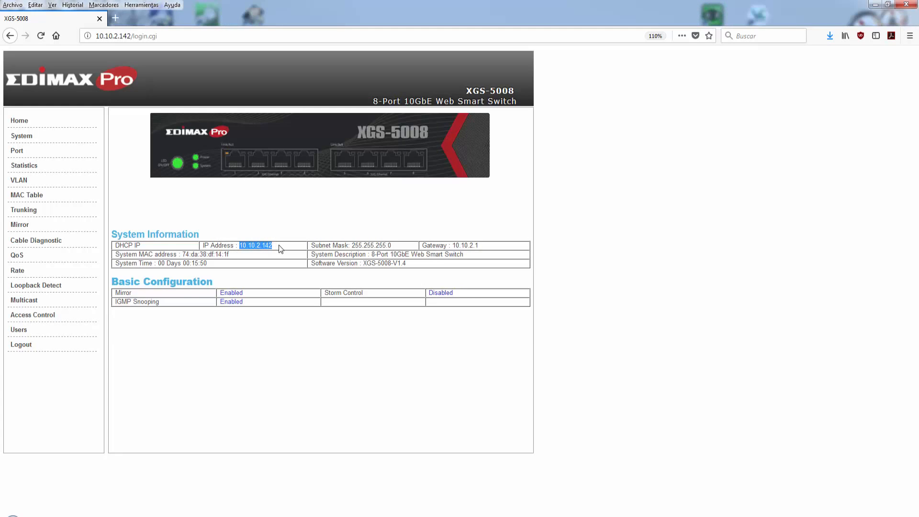
pyautogui.click(283, 245)
pyautogui.moveTo(321, 245); pyautogui.dragTo(483, 254)
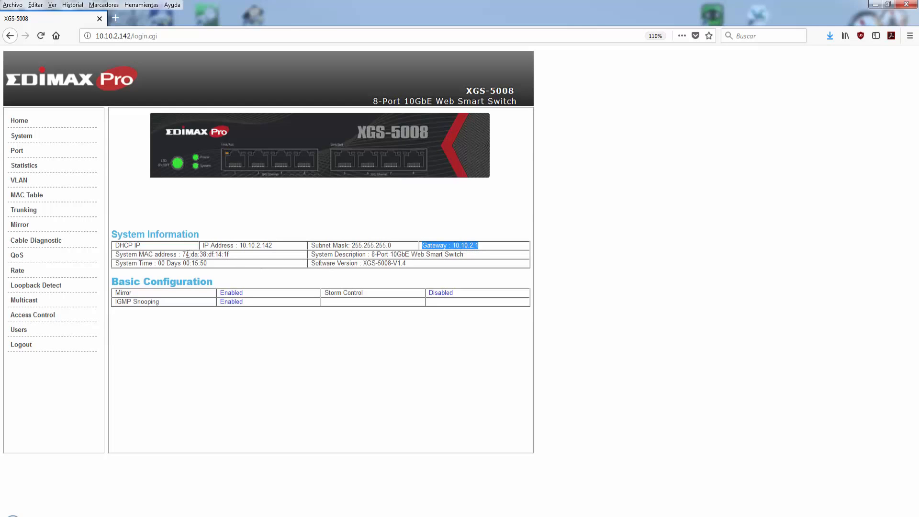
pyautogui.moveTo(181, 254); pyautogui.dragTo(241, 257)
pyautogui.moveTo(181, 264); pyautogui.dragTo(217, 266)
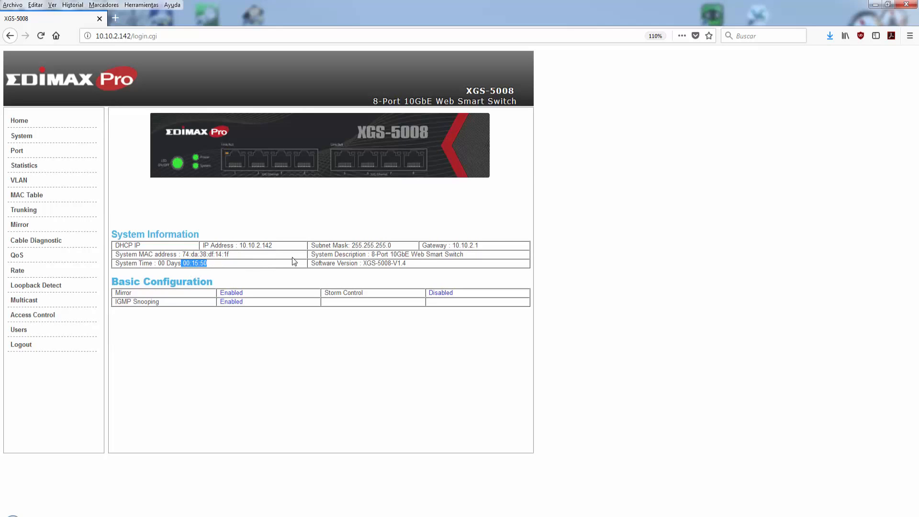
pyautogui.moveTo(314, 254); pyautogui.dragTo(470, 256)
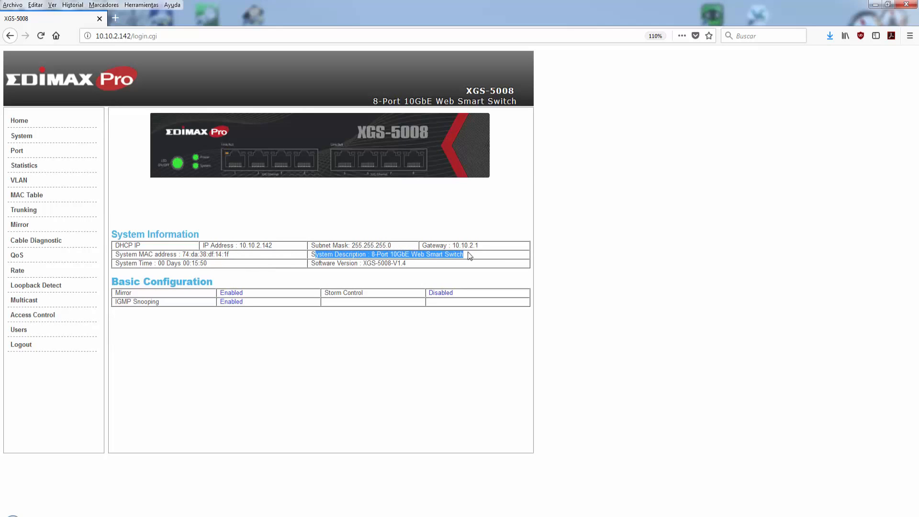
pyautogui.click(370, 264)
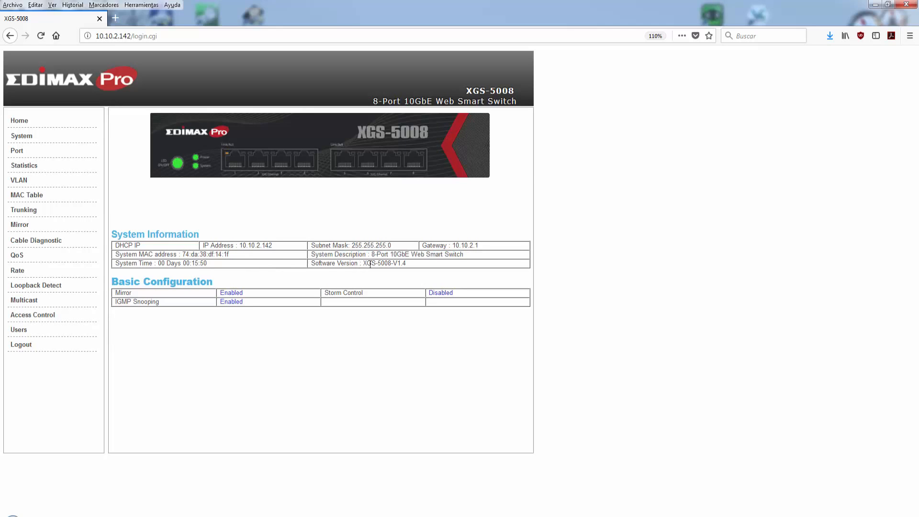
pyautogui.moveTo(363, 264); pyautogui.dragTo(407, 265)
pyautogui.click(230, 293)
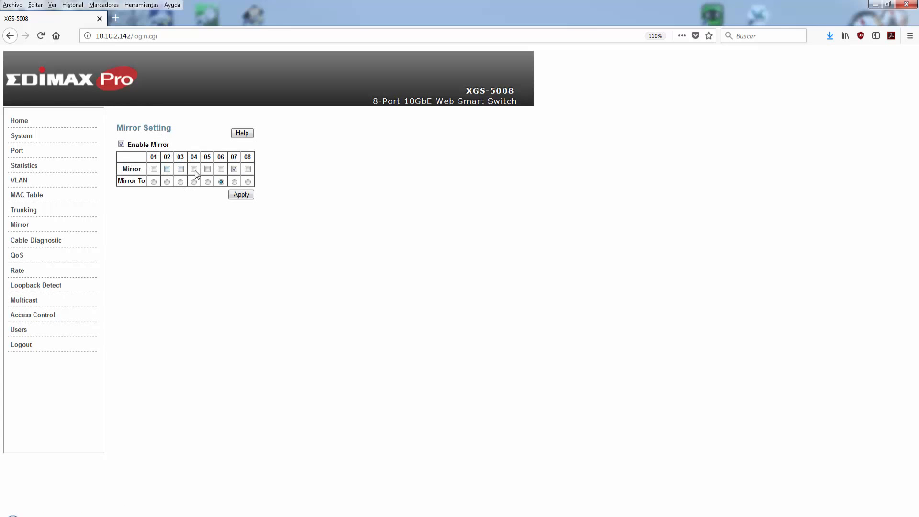
pyautogui.click(27, 123)
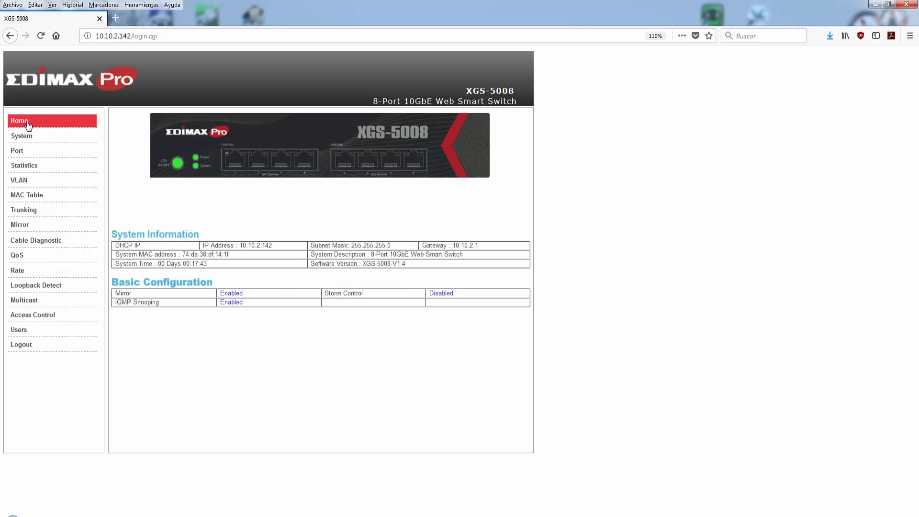
# View the IP settings linked from the system page's IPv4 address and gateway, cancelling without changes
pyautogui.click(25, 138)
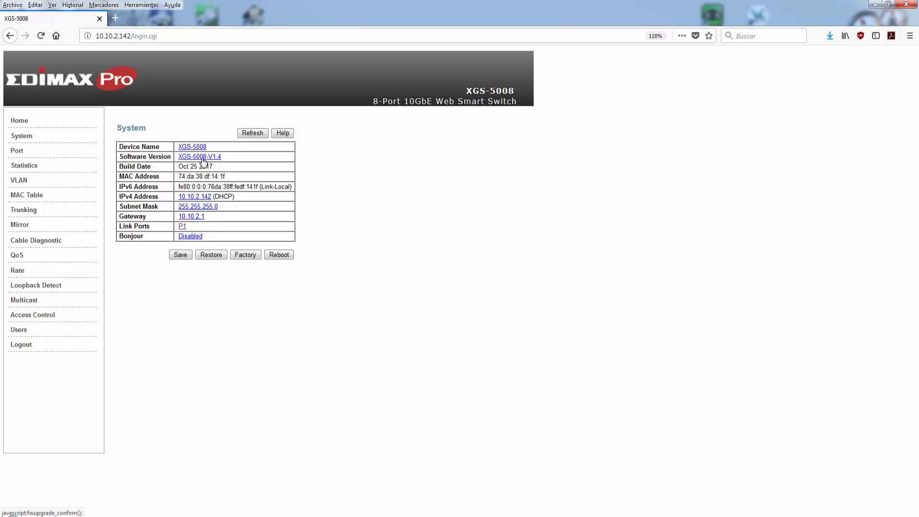
pyautogui.click(197, 200)
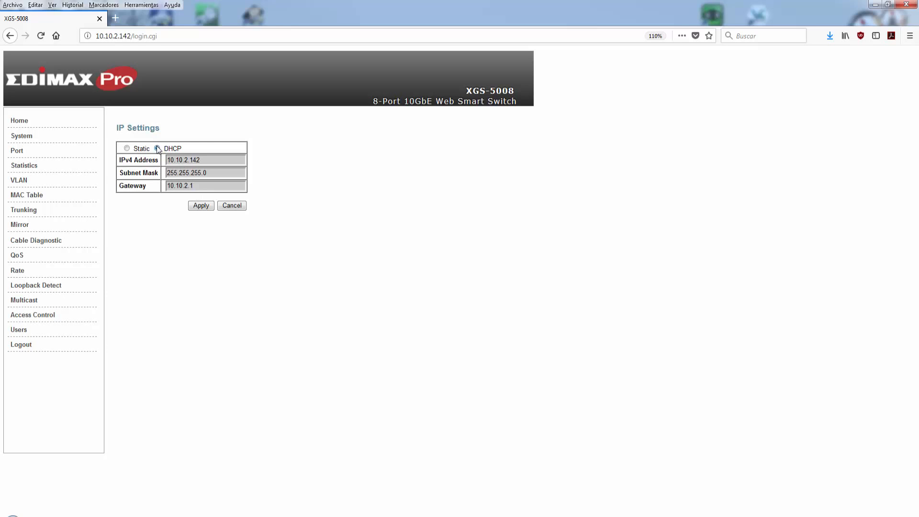
pyautogui.click(231, 206)
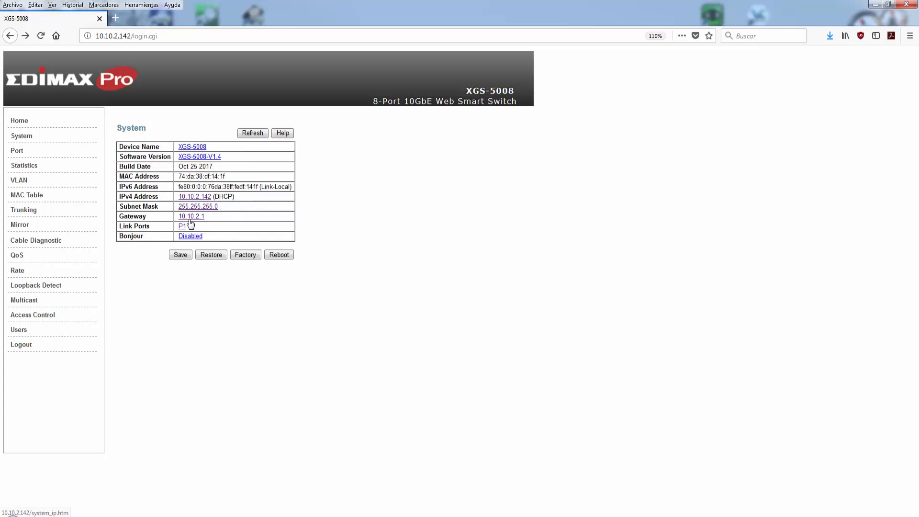
pyautogui.click(189, 219)
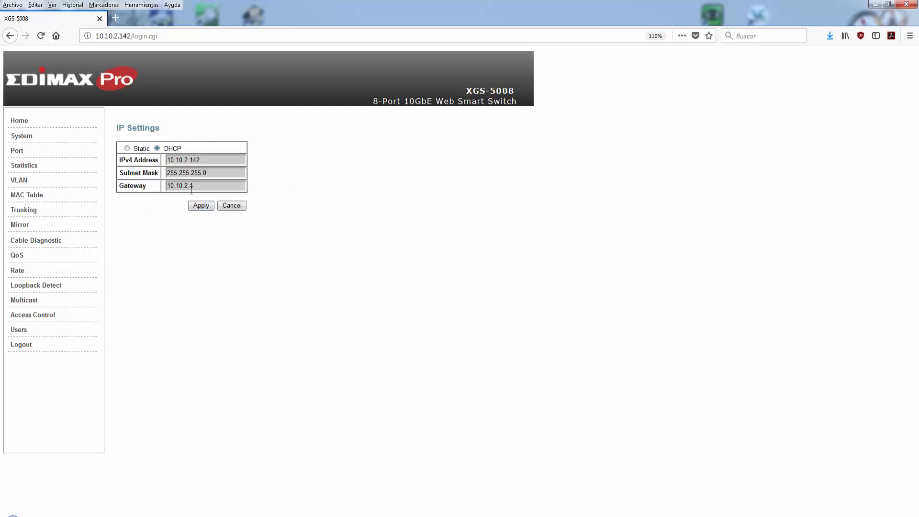
pyautogui.click(221, 206)
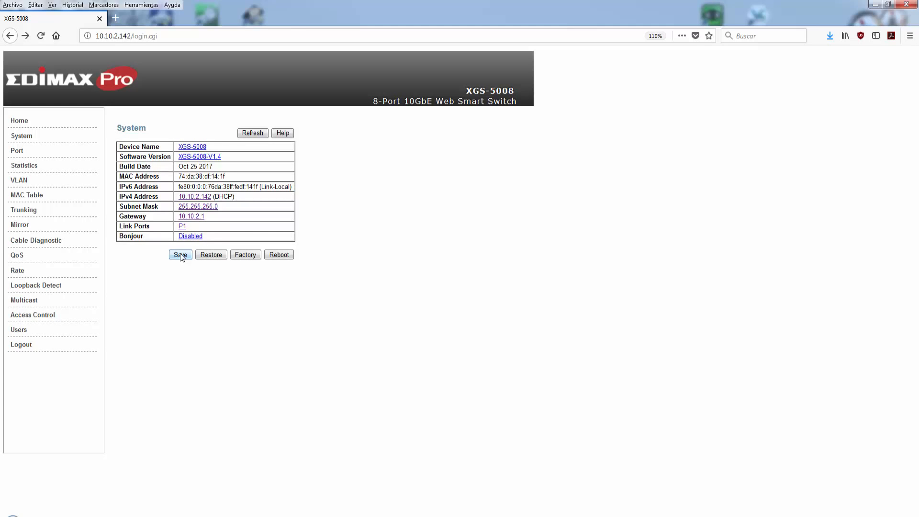
# Examine the port configuration's description fields and port 05's PVID options, and view the per-port traffic statistics
pyautogui.click(30, 152)
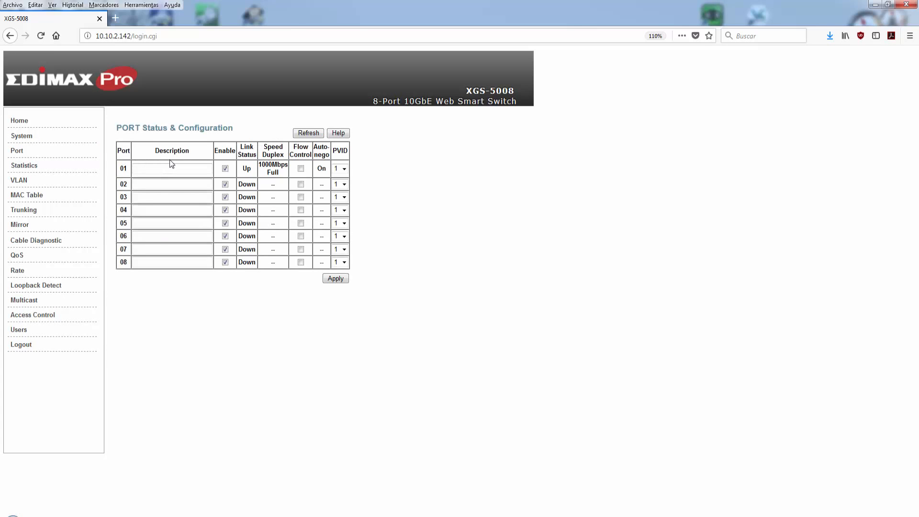
pyautogui.click(171, 186)
pyautogui.click(165, 223)
pyautogui.click(164, 235)
pyautogui.click(344, 224)
pyautogui.click(365, 226)
pyautogui.click(343, 224)
pyautogui.click(37, 168)
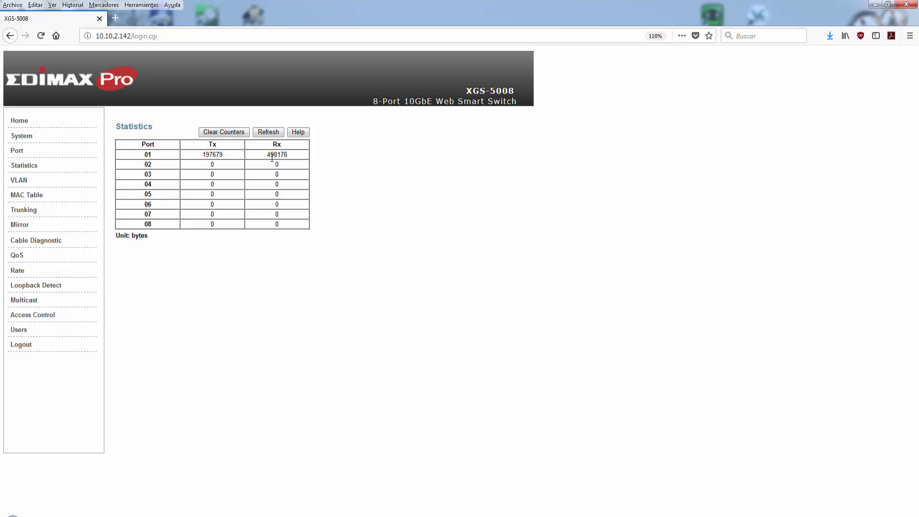
# Look at the VLAN setting page and its new VLAN form, and check the PVID column in the port configuration
pyautogui.click(25, 182)
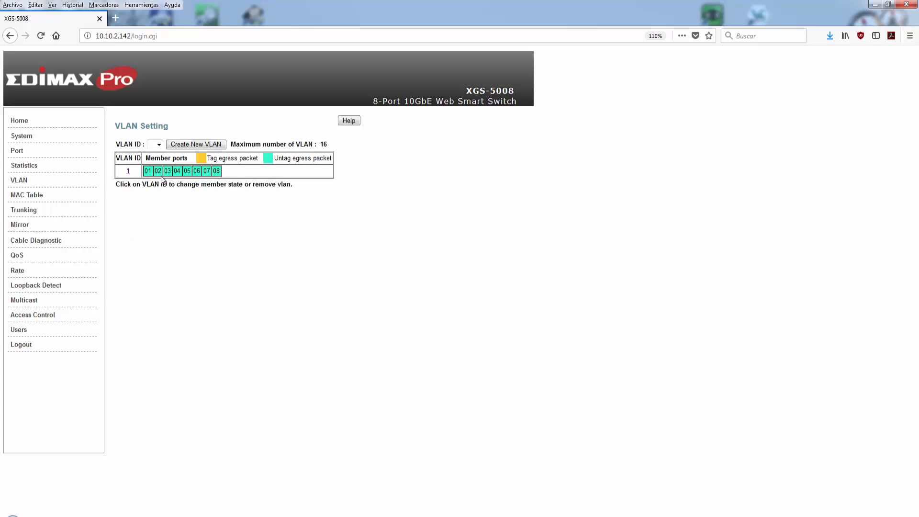
pyautogui.click(182, 145)
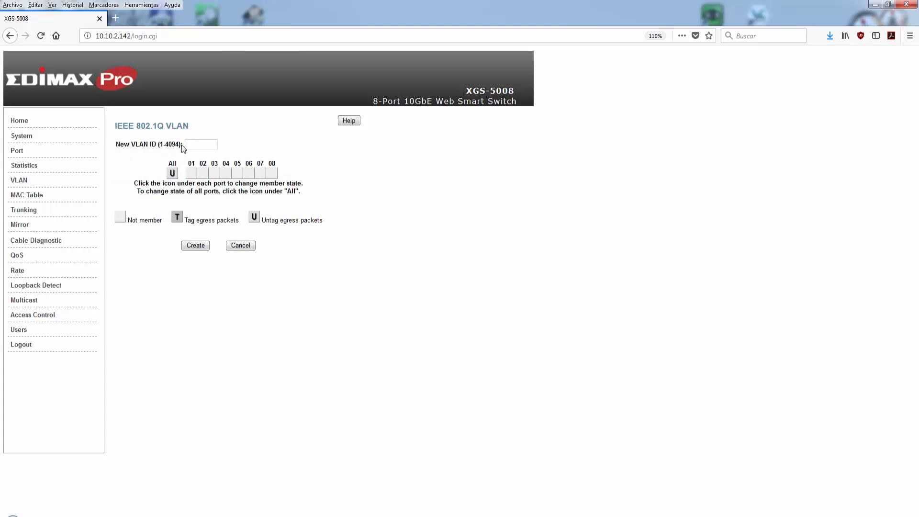
pyautogui.click(194, 144)
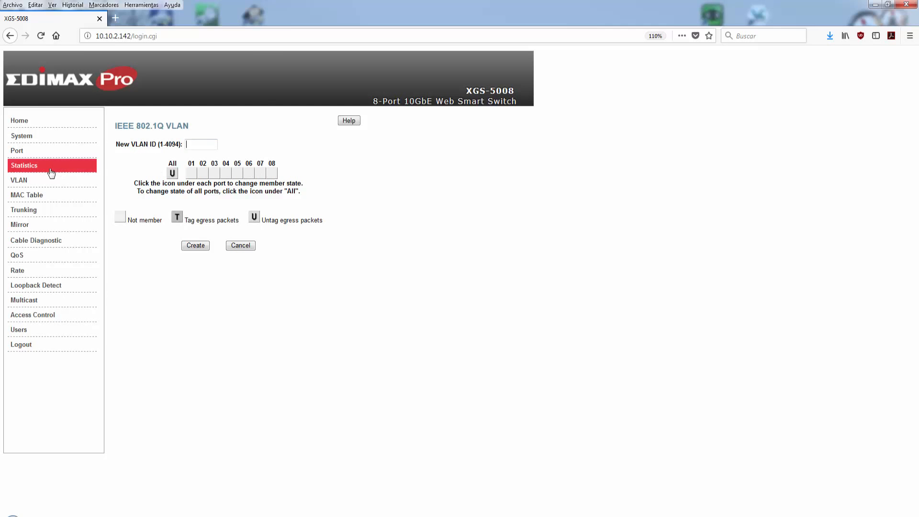
pyautogui.click(27, 156)
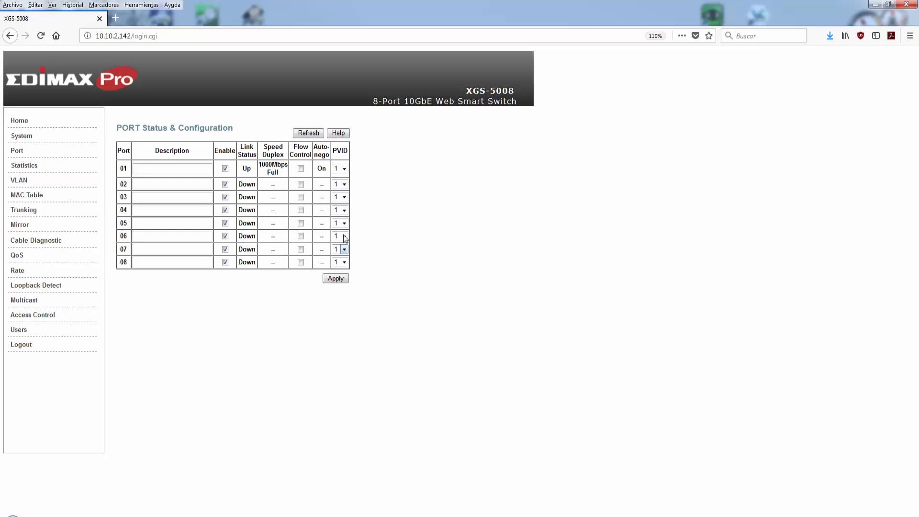
# Inspect the MAC address table, highlighting the first entry's port and the CPU entry
pyautogui.click(40, 196)
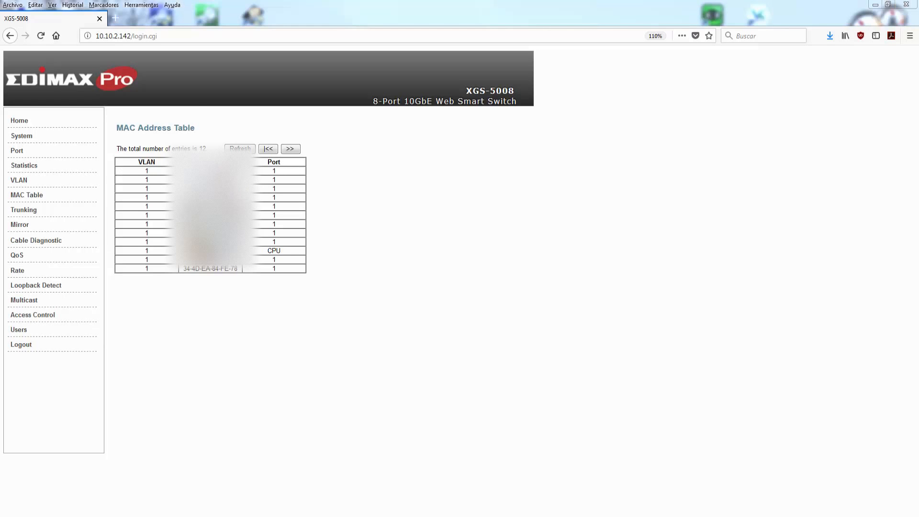
pyautogui.tripleClick(294, 176)
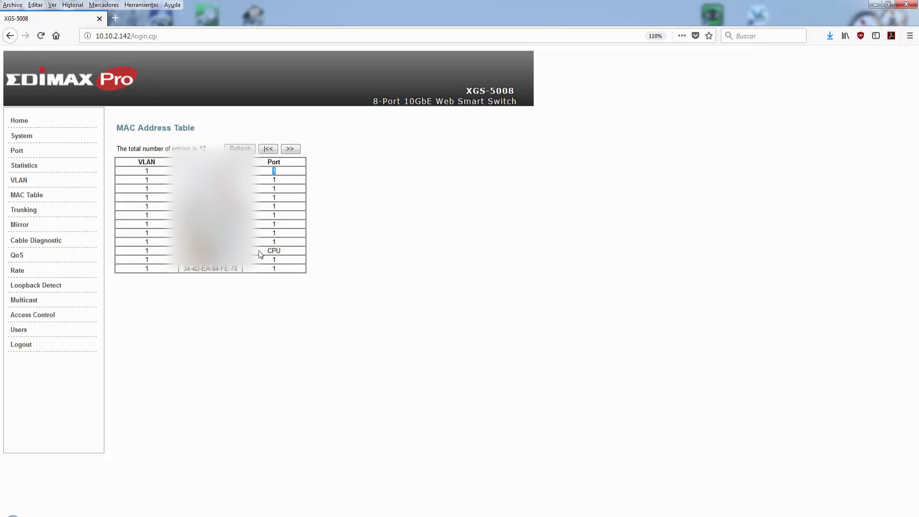
pyautogui.moveTo(259, 249); pyautogui.dragTo(298, 252)
pyautogui.click(298, 254)
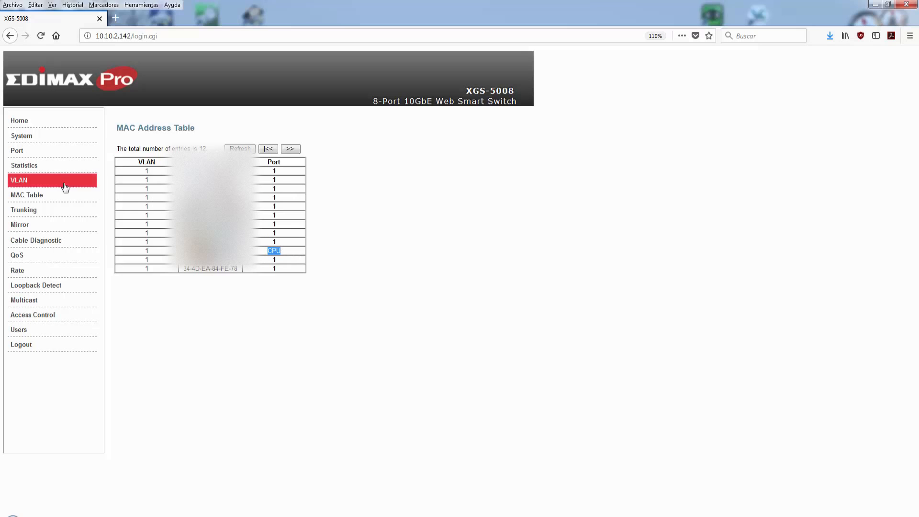
# Review the trunk settings and their port limits, checking the distribution criterion options and keeping SA + DA
pyautogui.click(35, 214)
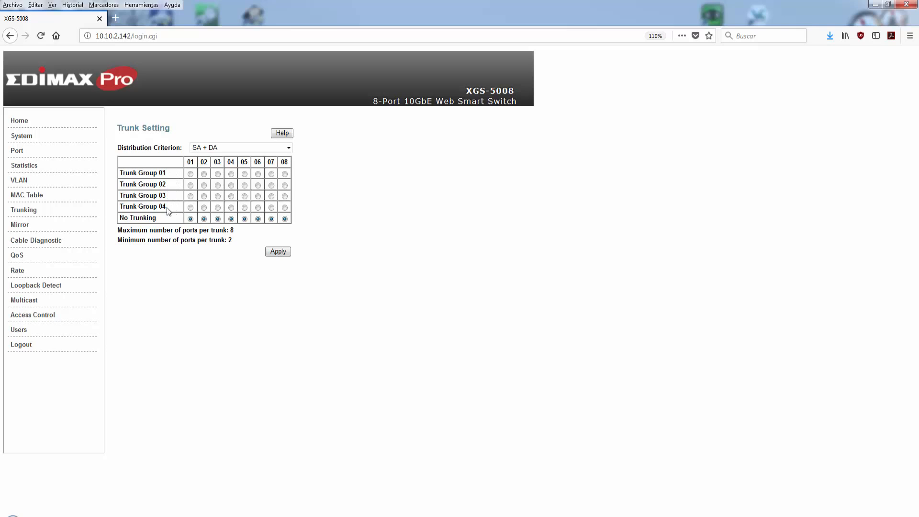
pyautogui.moveTo(139, 244); pyautogui.dragTo(234, 244)
pyautogui.click(244, 244)
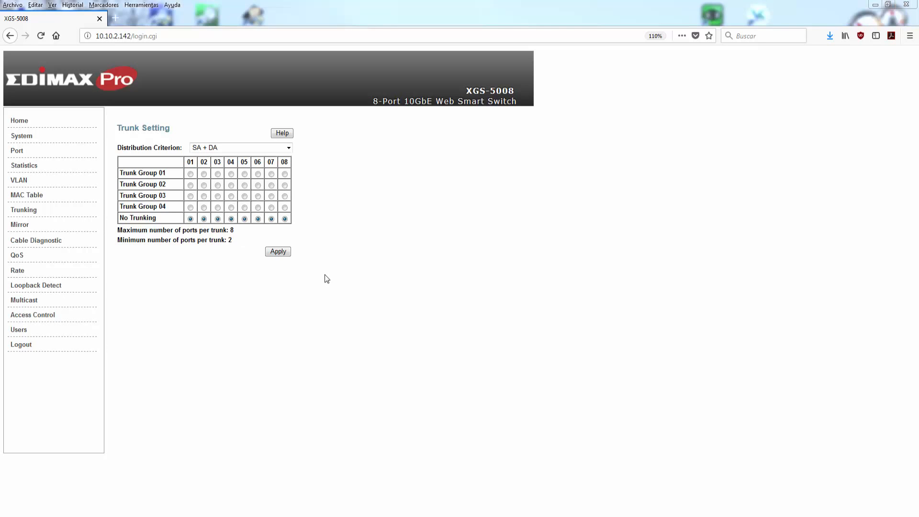
pyautogui.click(230, 147)
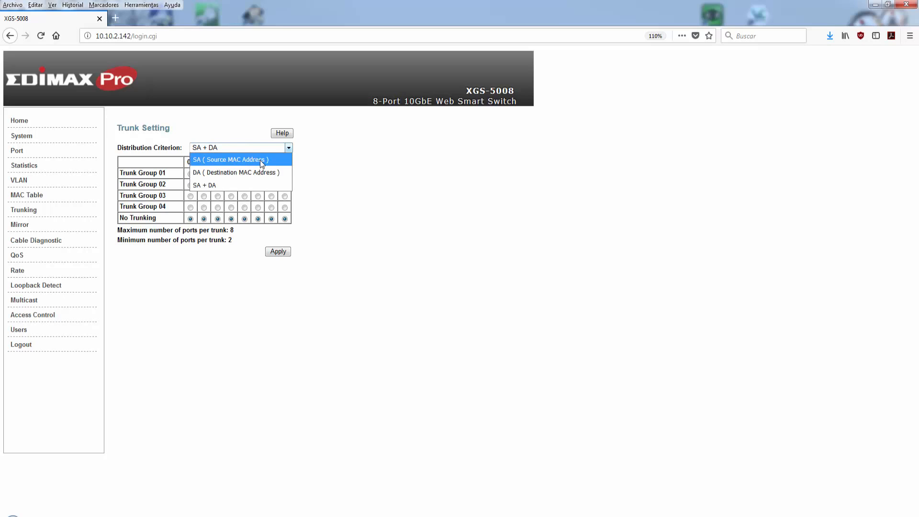
pyautogui.click(221, 186)
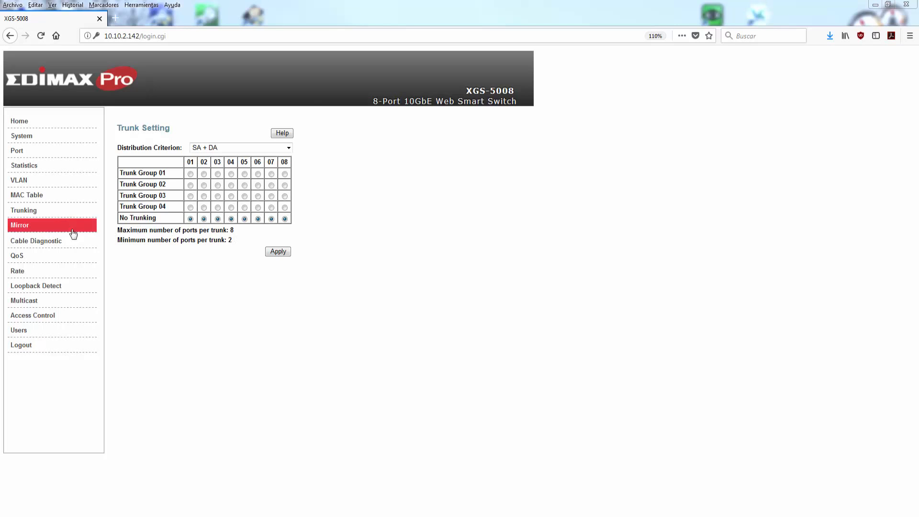
# View the mirror settings and the cable diagnostic page
pyautogui.click(27, 229)
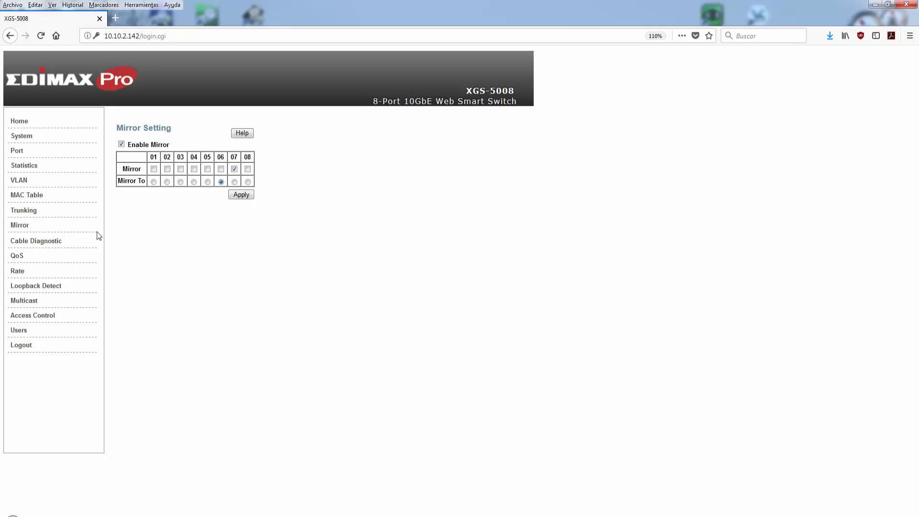
pyautogui.click(37, 244)
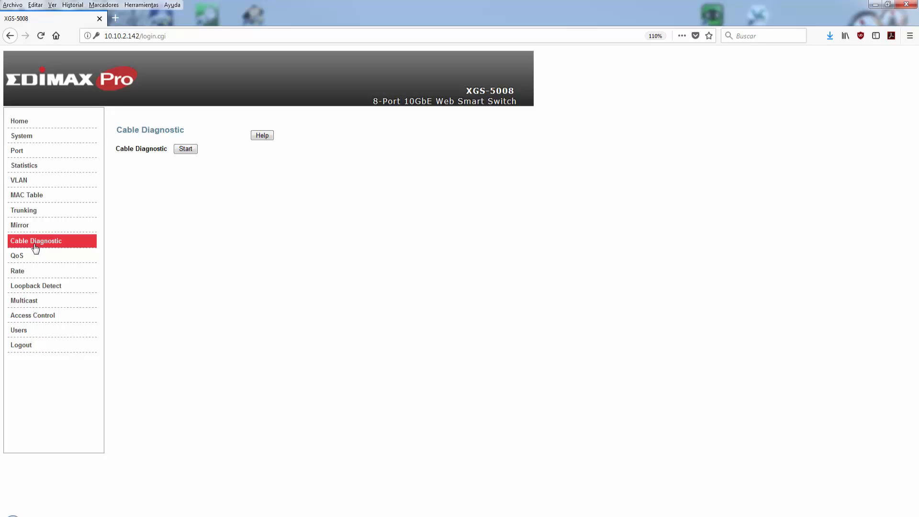
# Change the QoS mode from IEEE 802.1P to Port-Based QoS and look at the scheduling method options
pyautogui.click(22, 260)
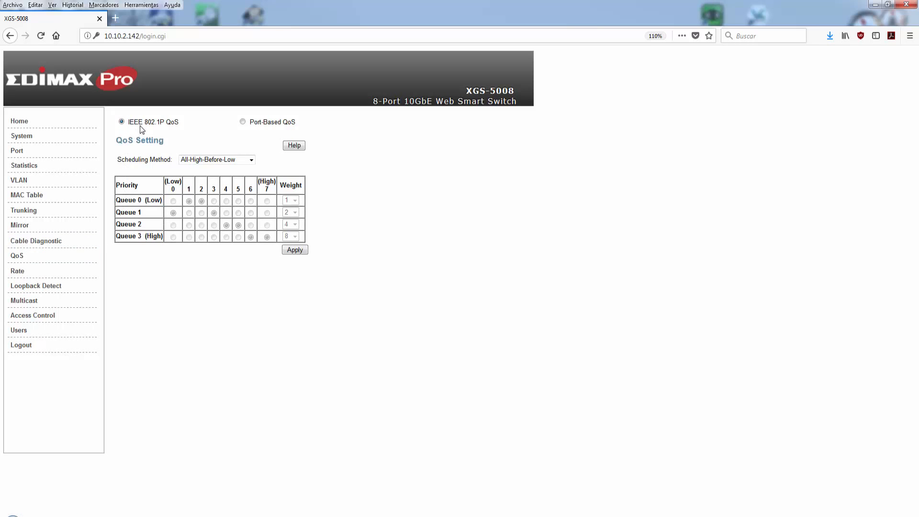
pyautogui.moveTo(129, 122); pyautogui.dragTo(187, 127)
pyautogui.click(175, 123)
pyautogui.click(243, 122)
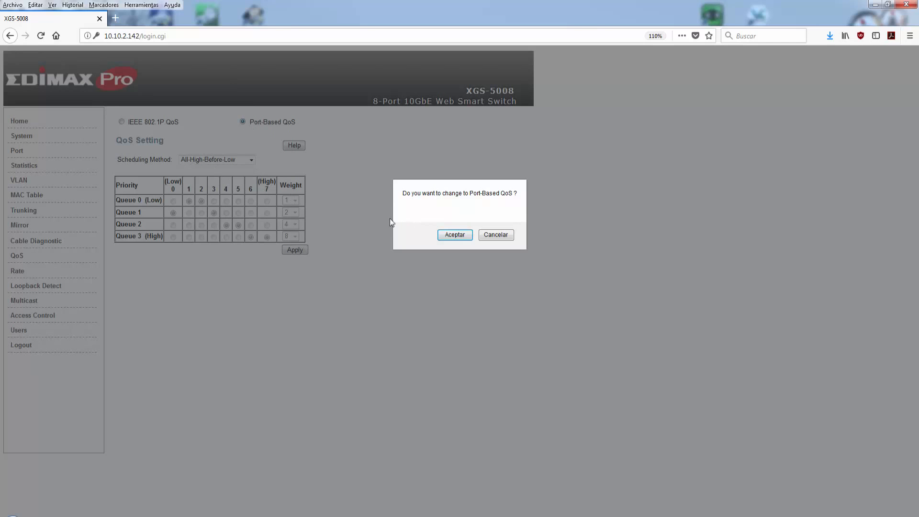
pyautogui.click(452, 238)
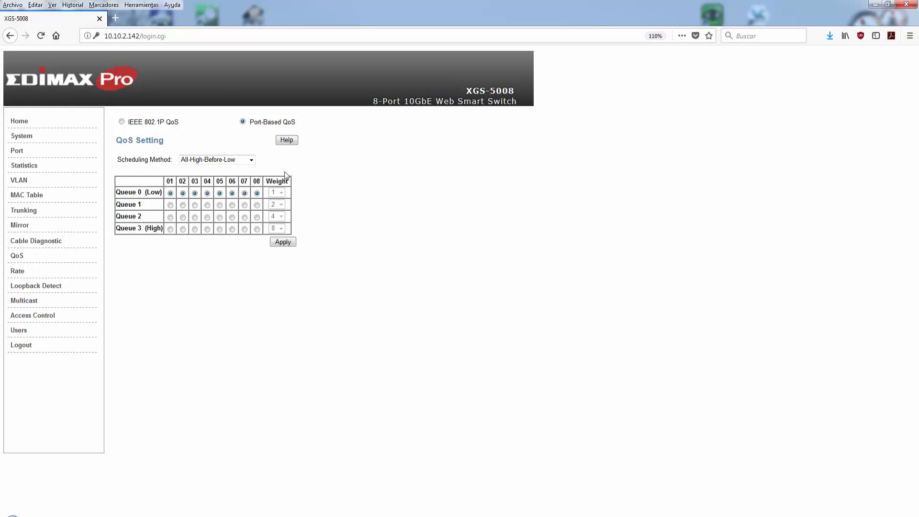
pyautogui.click(251, 162)
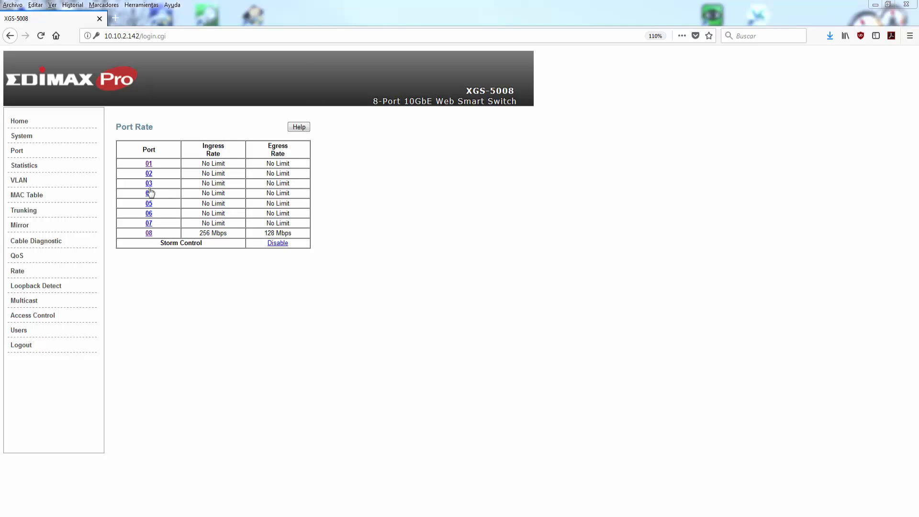
# View port 08's rate limit page and its available ingress rates, leaving the selection as it is
pyautogui.click(149, 234)
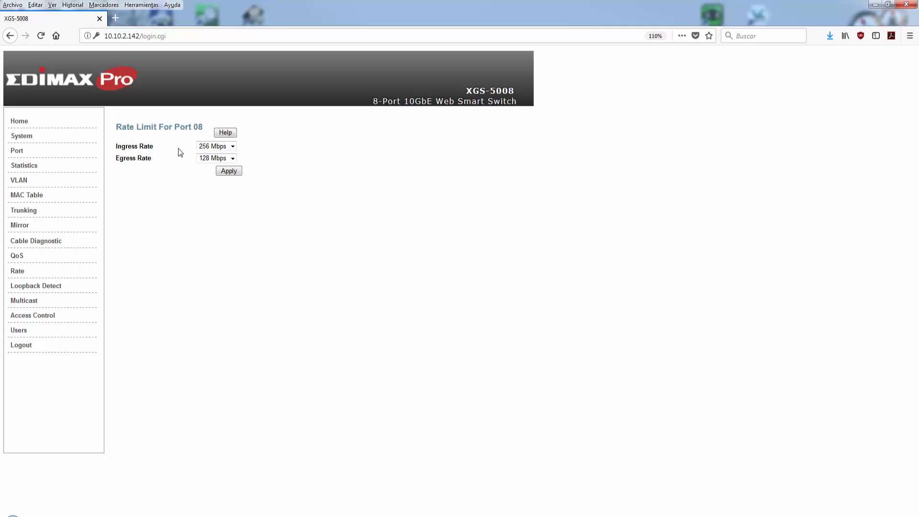
pyautogui.click(233, 147)
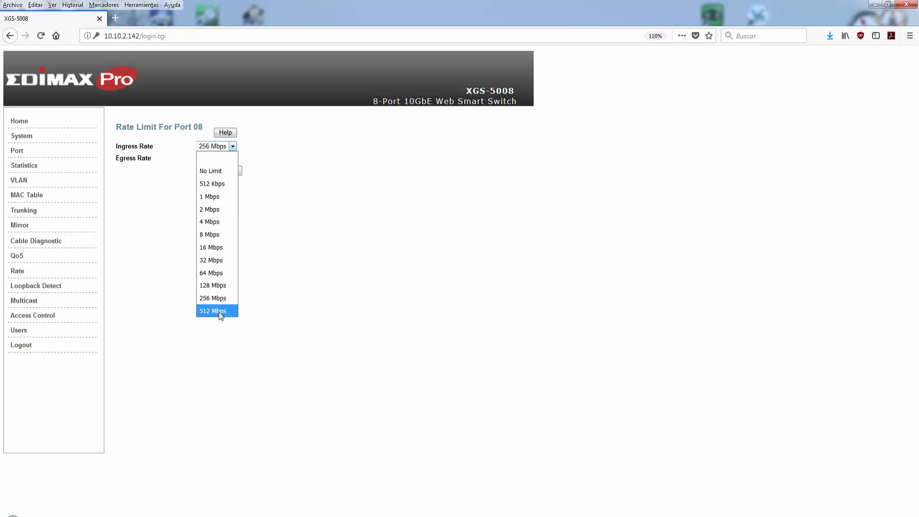
pyautogui.click(271, 257)
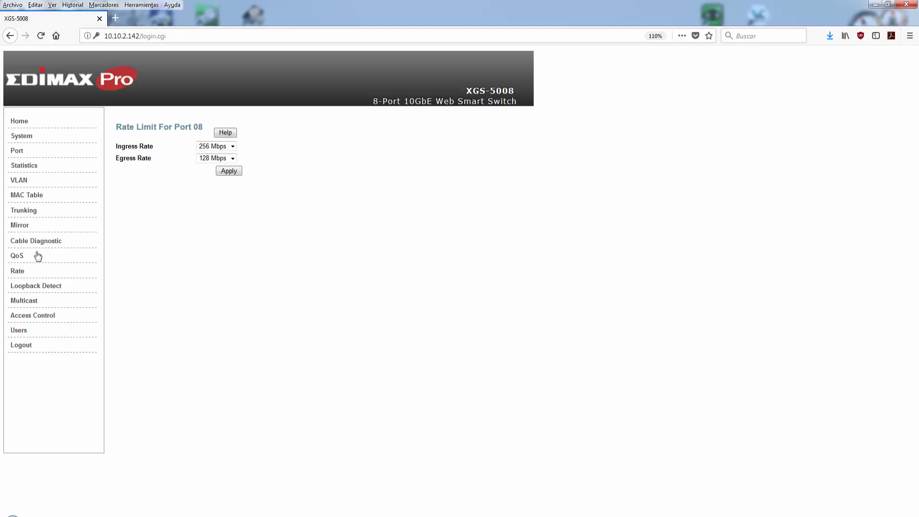
# Review the loop detection, multicast, access control and user setting pages
pyautogui.click(30, 290)
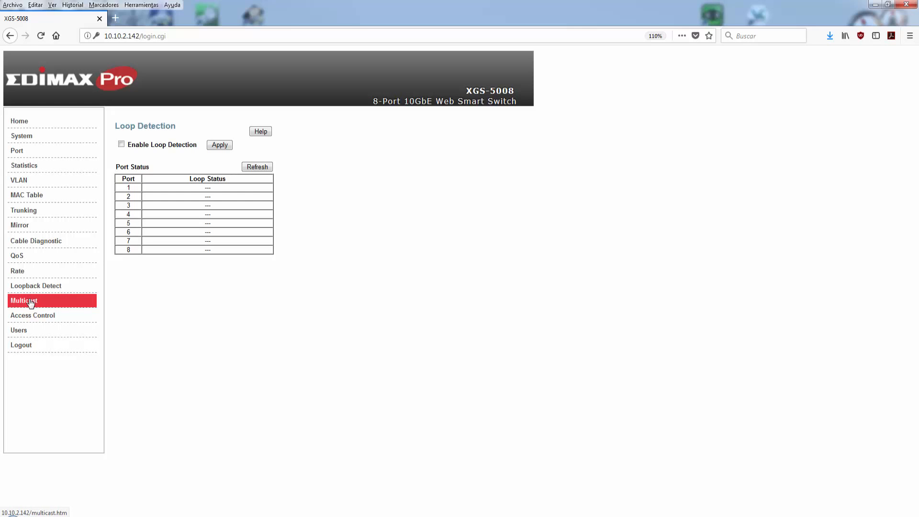
pyautogui.click(29, 301)
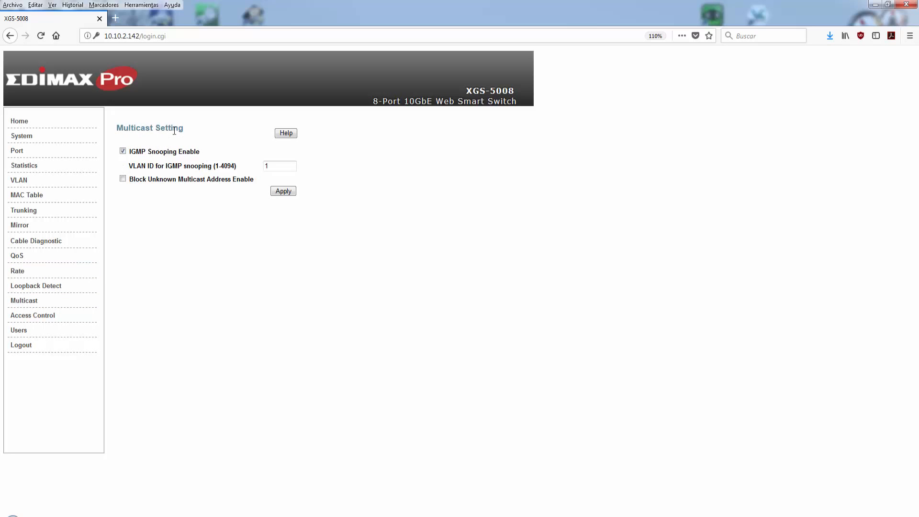
pyautogui.click(43, 314)
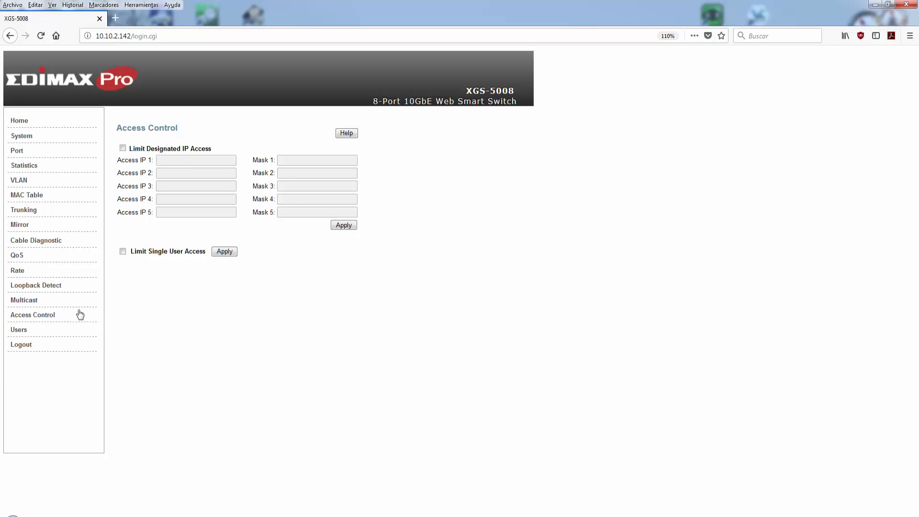
pyautogui.click(26, 331)
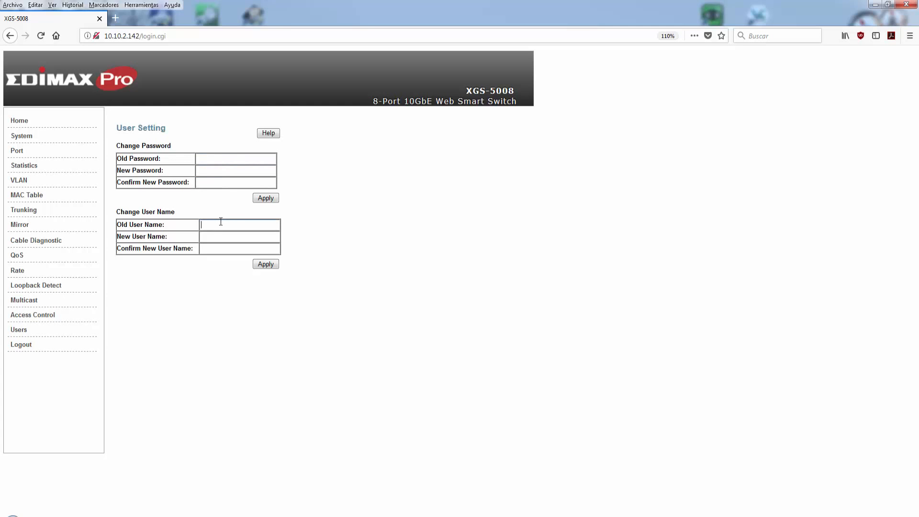
# Turn off the switch's LEDs from the device image on the home page
pyautogui.click(23, 124)
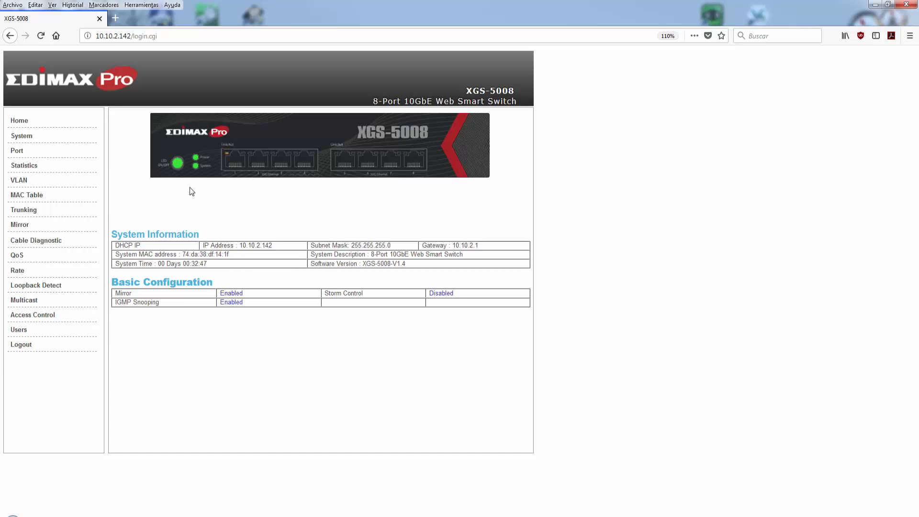
pyautogui.click(178, 164)
pyautogui.click(180, 170)
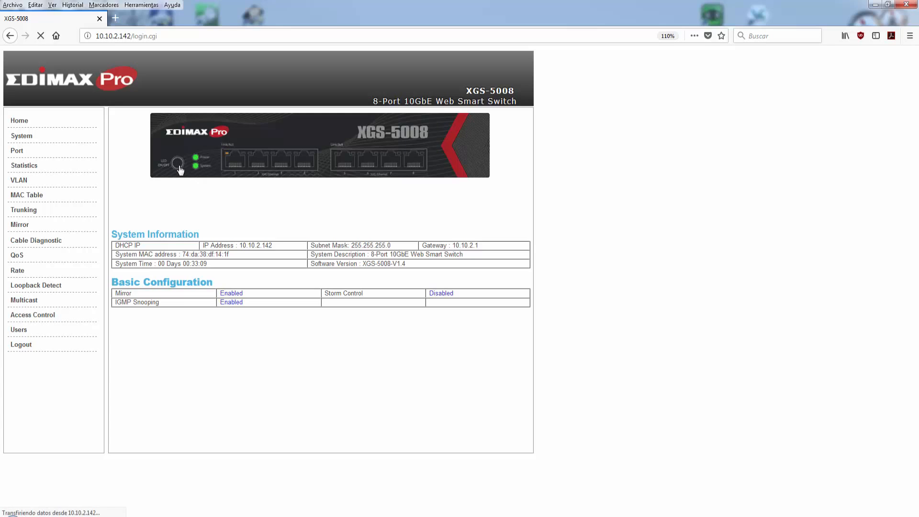